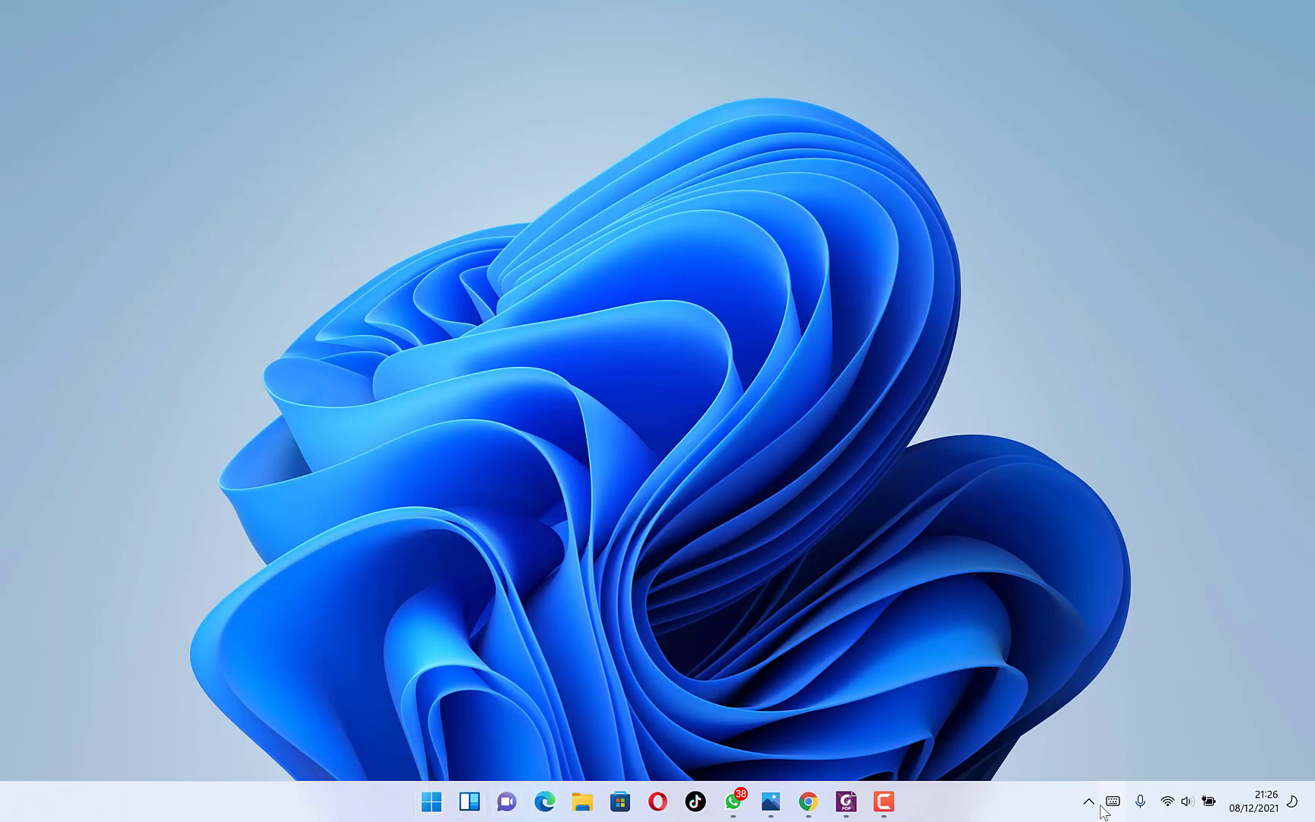
- Launch Brave from the Windows Start menu search
{"action": "left_click", "coordinate": [430, 803]}
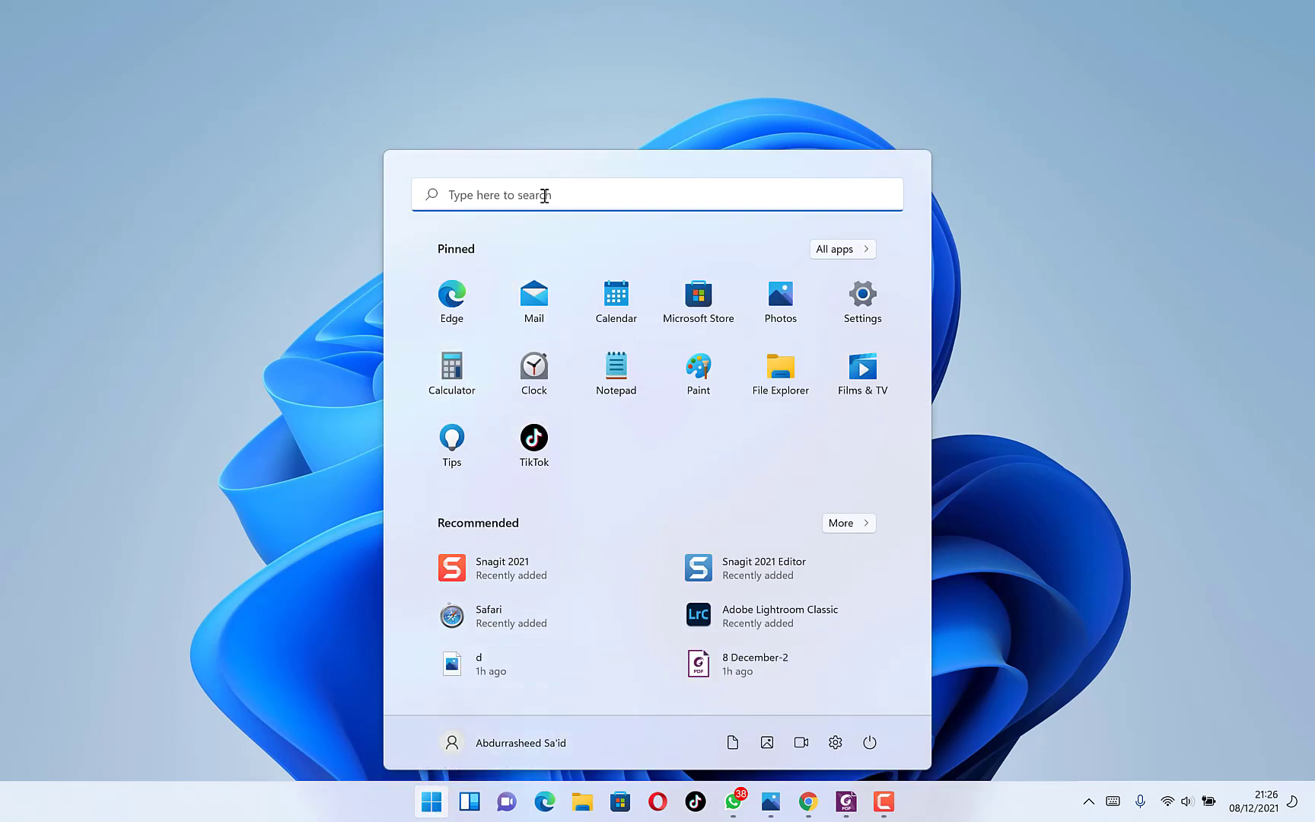
{"action": "left_click", "coordinate": [544, 196]}
{"action": "type", "text": "brave"}
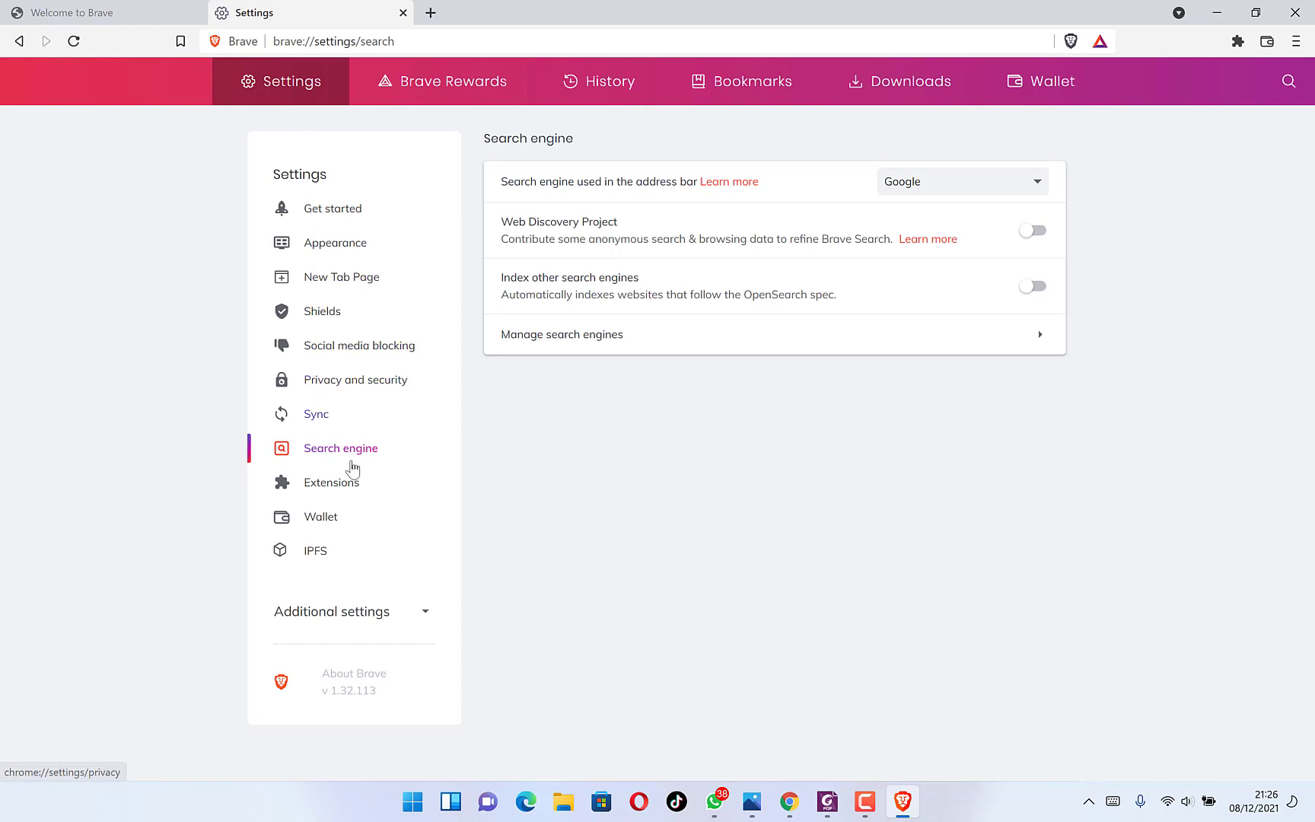
- Show the full preferred-languages list on Brave's Languages settings page
{"action": "left_click", "coordinate": [312, 614]}
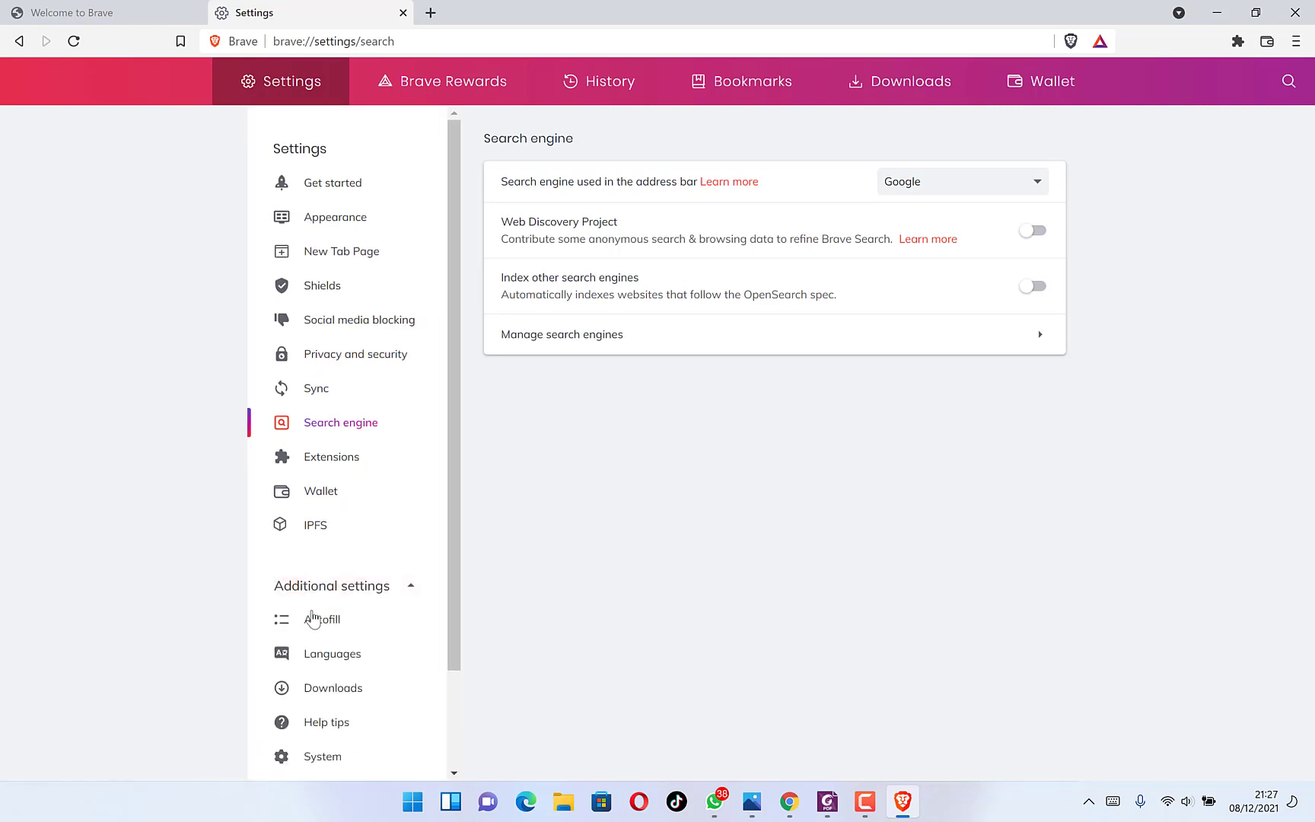
{"action": "left_click", "coordinate": [344, 663]}
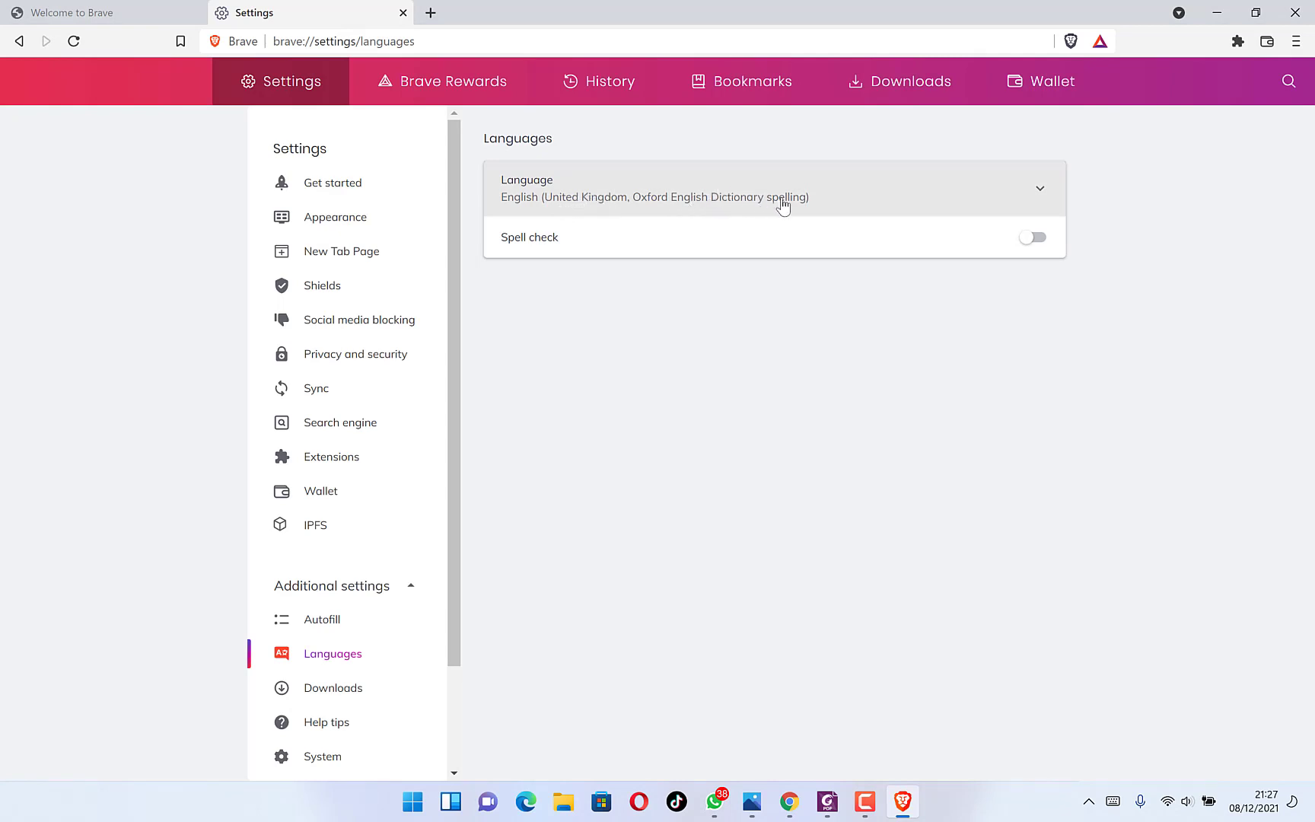
{"action": "left_click", "coordinate": [722, 207]}
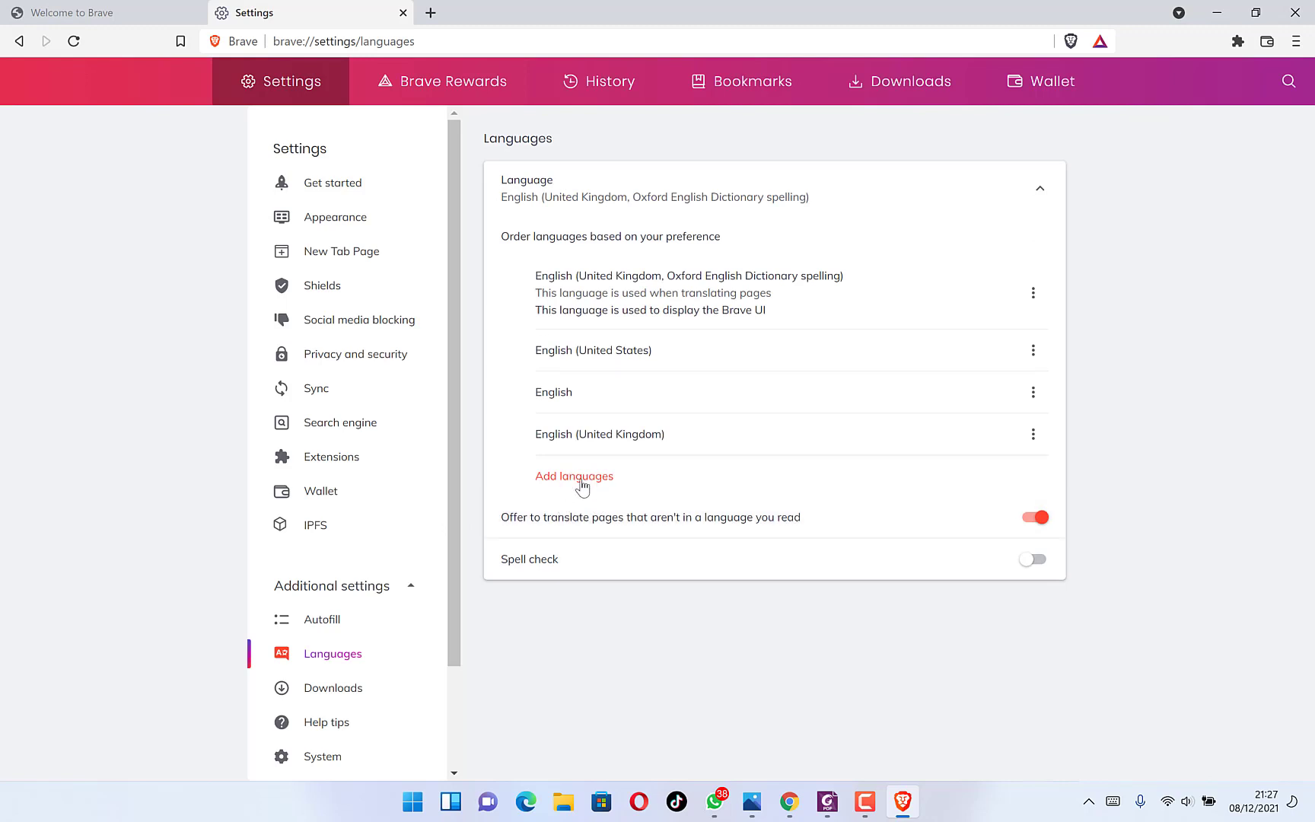
- Add Arabic to Brave's preferred languages from the Add languages chooser
{"action": "left_click", "coordinate": [585, 479]}
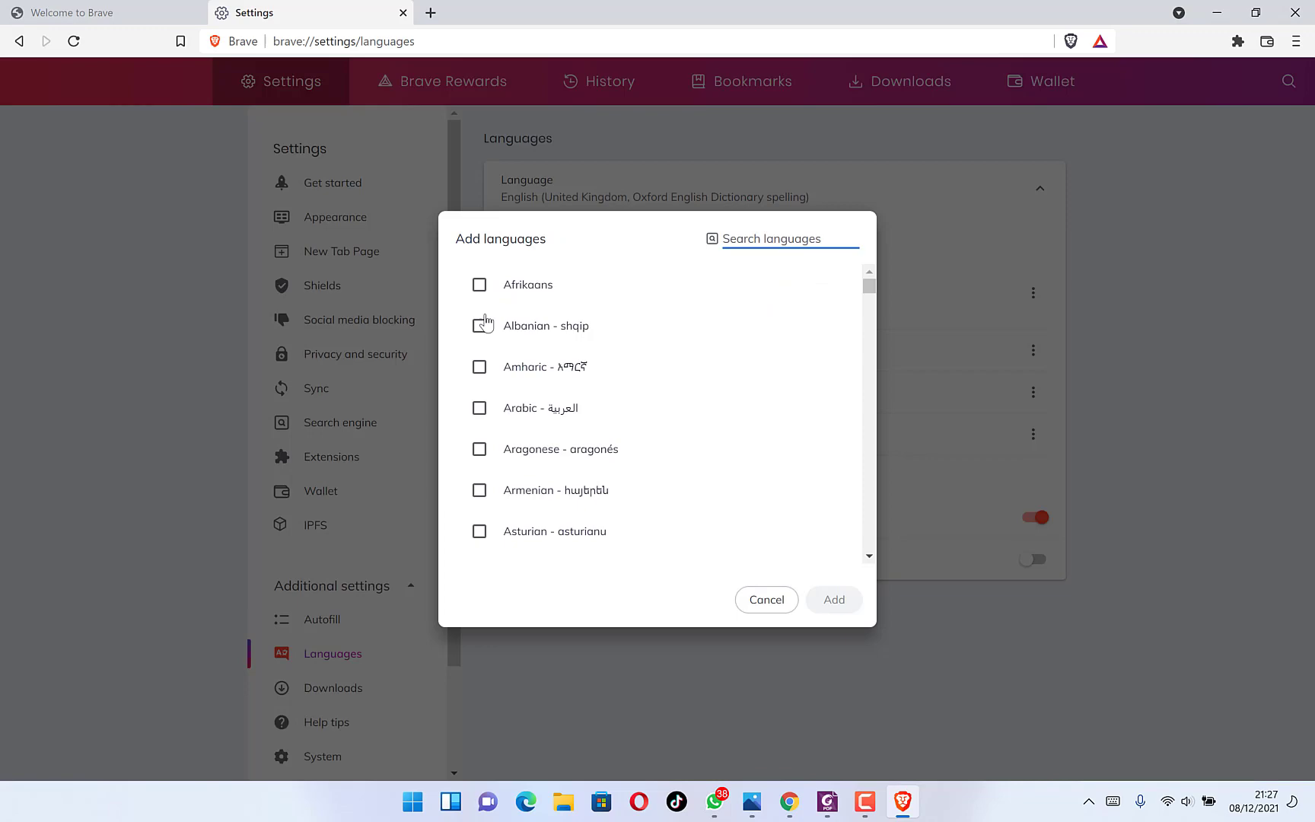
{"action": "scroll", "coordinate": [487, 355], "scroll_direction": "down", "scroll_amount": 2}
{"action": "scroll", "coordinate": [494, 373], "scroll_direction": "down", "scroll_amount": 2}
{"action": "scroll", "coordinate": [507, 398], "scroll_direction": "down", "scroll_amount": 1}
{"action": "scroll", "coordinate": [505, 396], "scroll_direction": "down", "scroll_amount": 3}
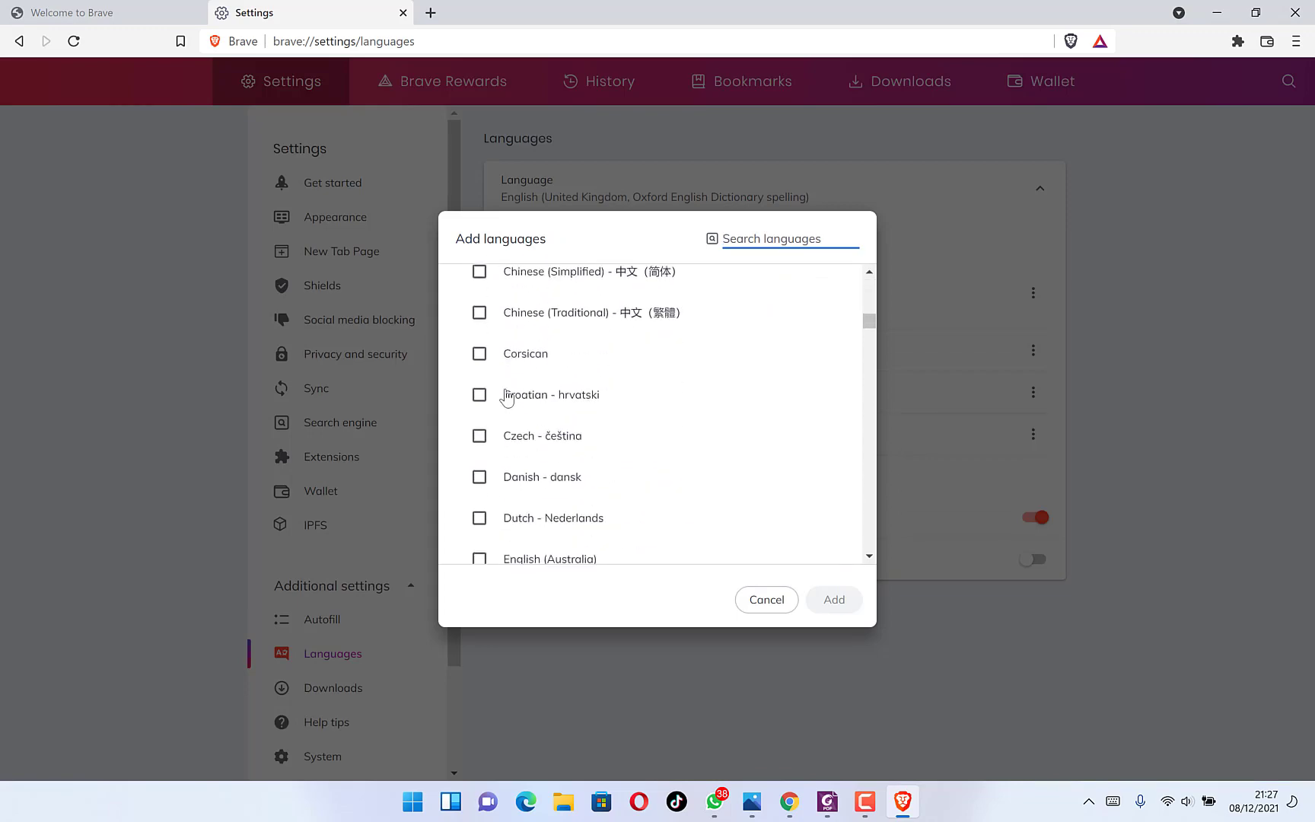
{"action": "scroll", "coordinate": [505, 393], "scroll_direction": "down", "scroll_amount": 1}
{"action": "scroll", "coordinate": [507, 404], "scroll_direction": "down", "scroll_amount": 5}
{"action": "scroll", "coordinate": [529, 447], "scroll_direction": "up", "scroll_amount": 3}
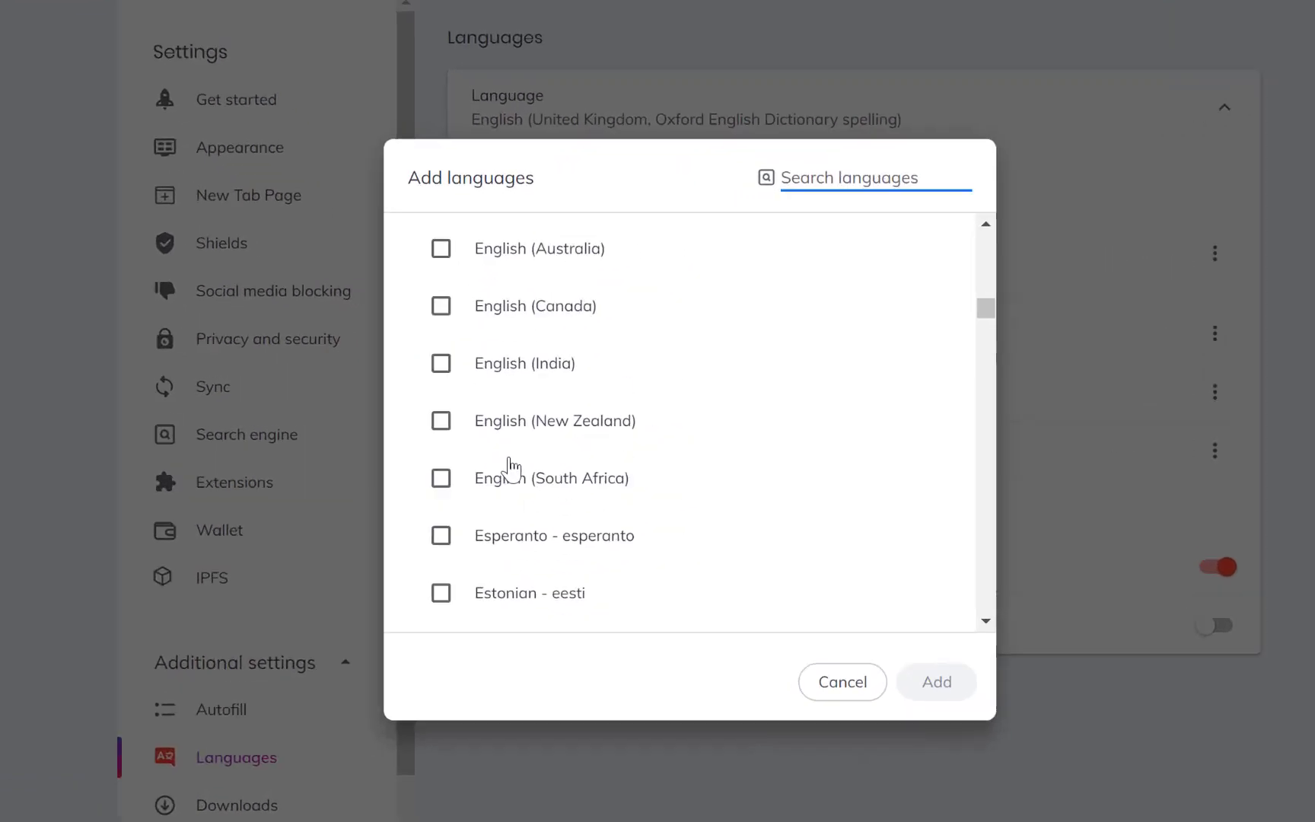
{"action": "scroll", "coordinate": [529, 446], "scroll_direction": "up", "scroll_amount": 2}
{"action": "scroll", "coordinate": [529, 447], "scroll_direction": "up", "scroll_amount": 3}
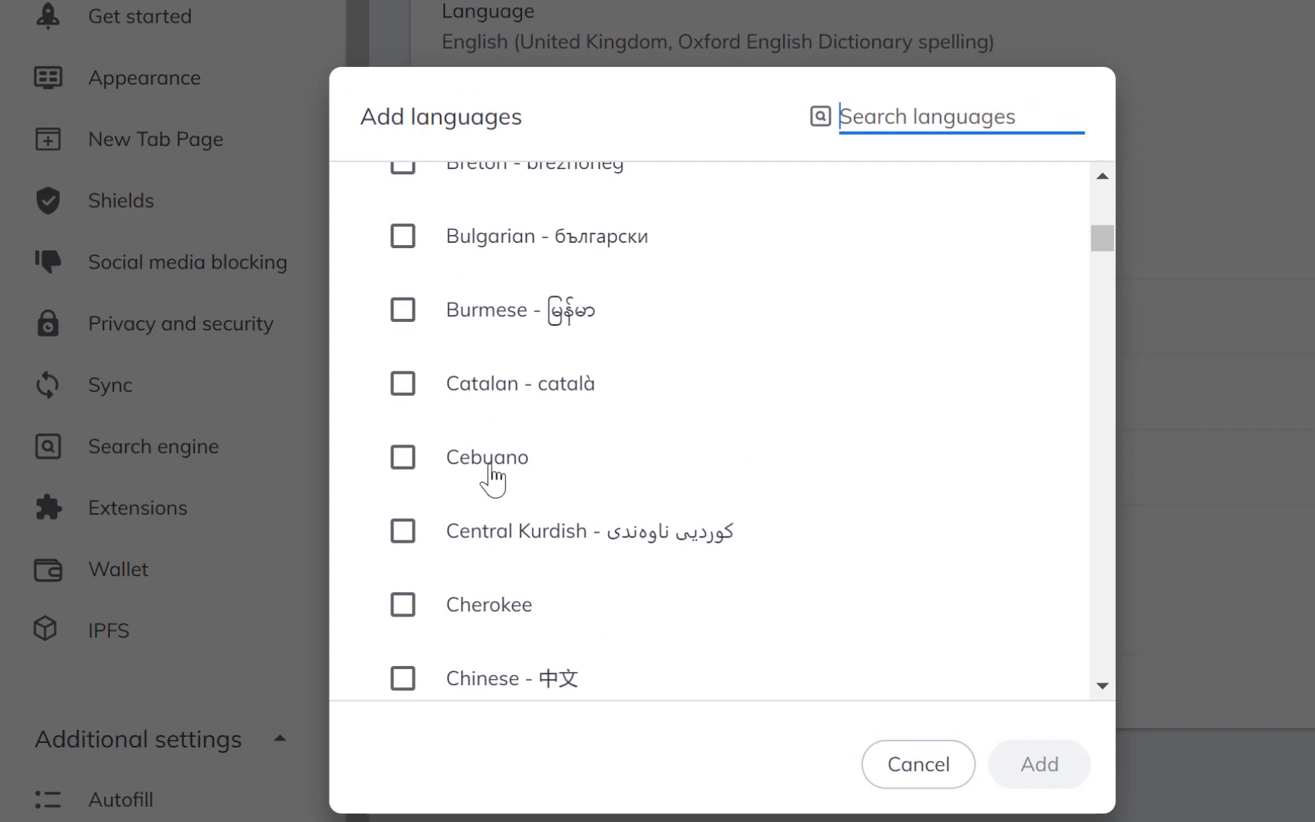
{"action": "scroll", "coordinate": [491, 475], "scroll_direction": "up", "scroll_amount": 7}
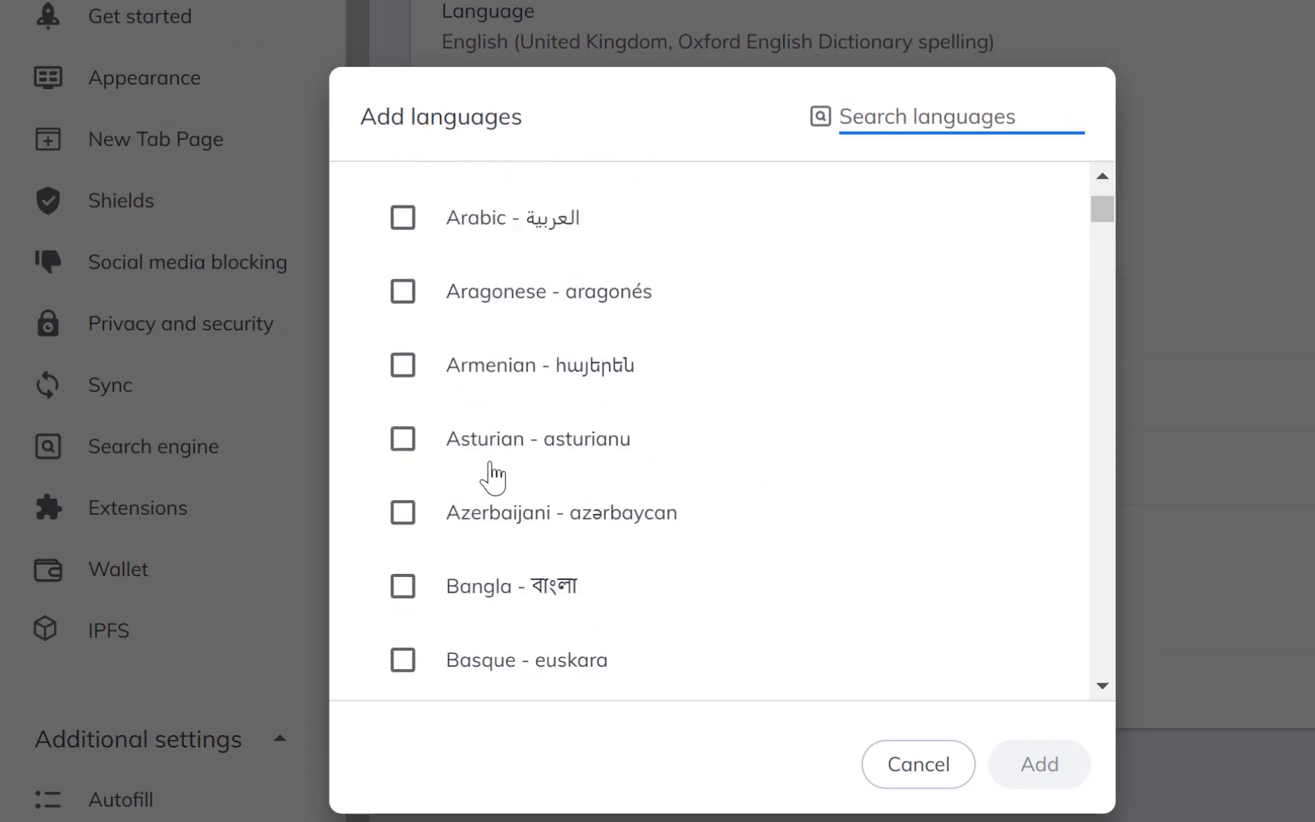
{"action": "scroll", "coordinate": [491, 475], "scroll_direction": "up", "scroll_amount": 1}
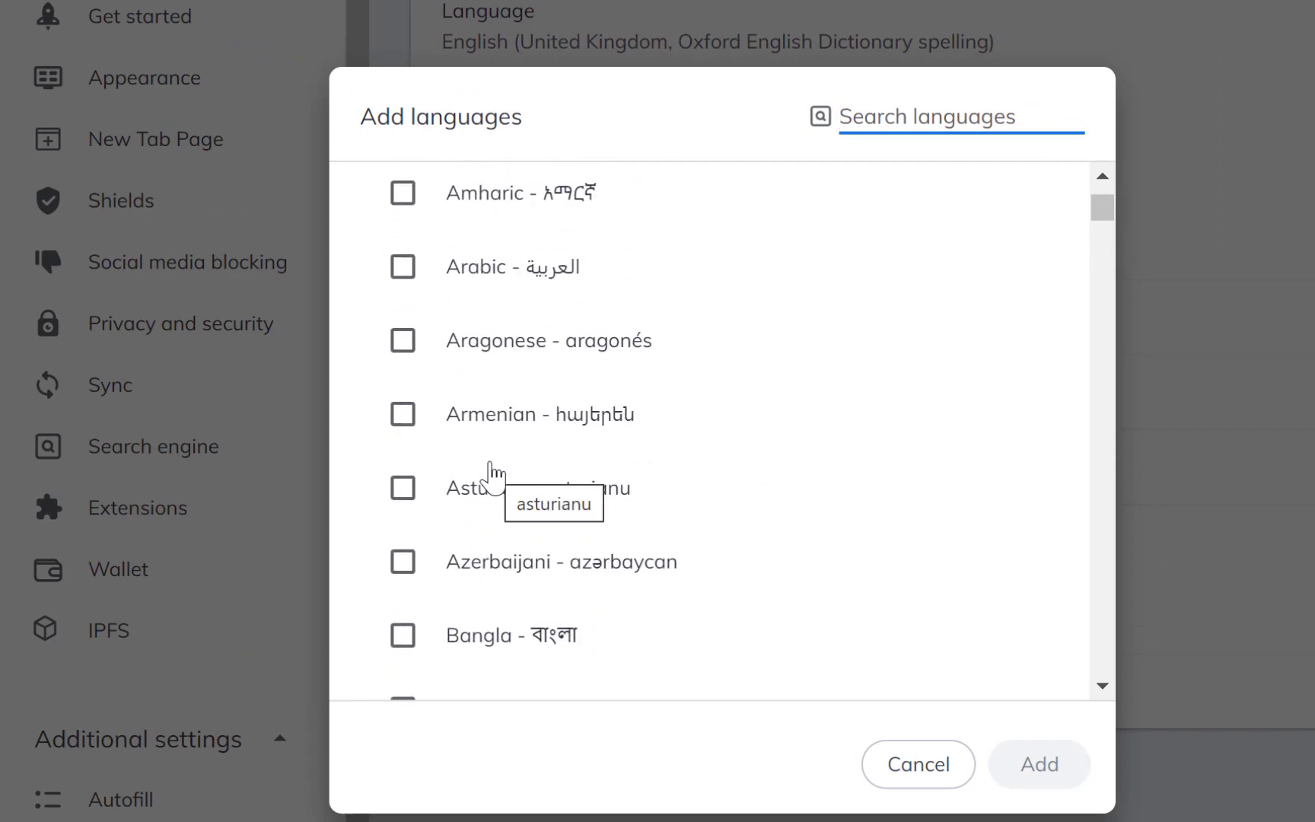
{"action": "scroll", "coordinate": [494, 474], "scroll_direction": "up", "scroll_amount": 2}
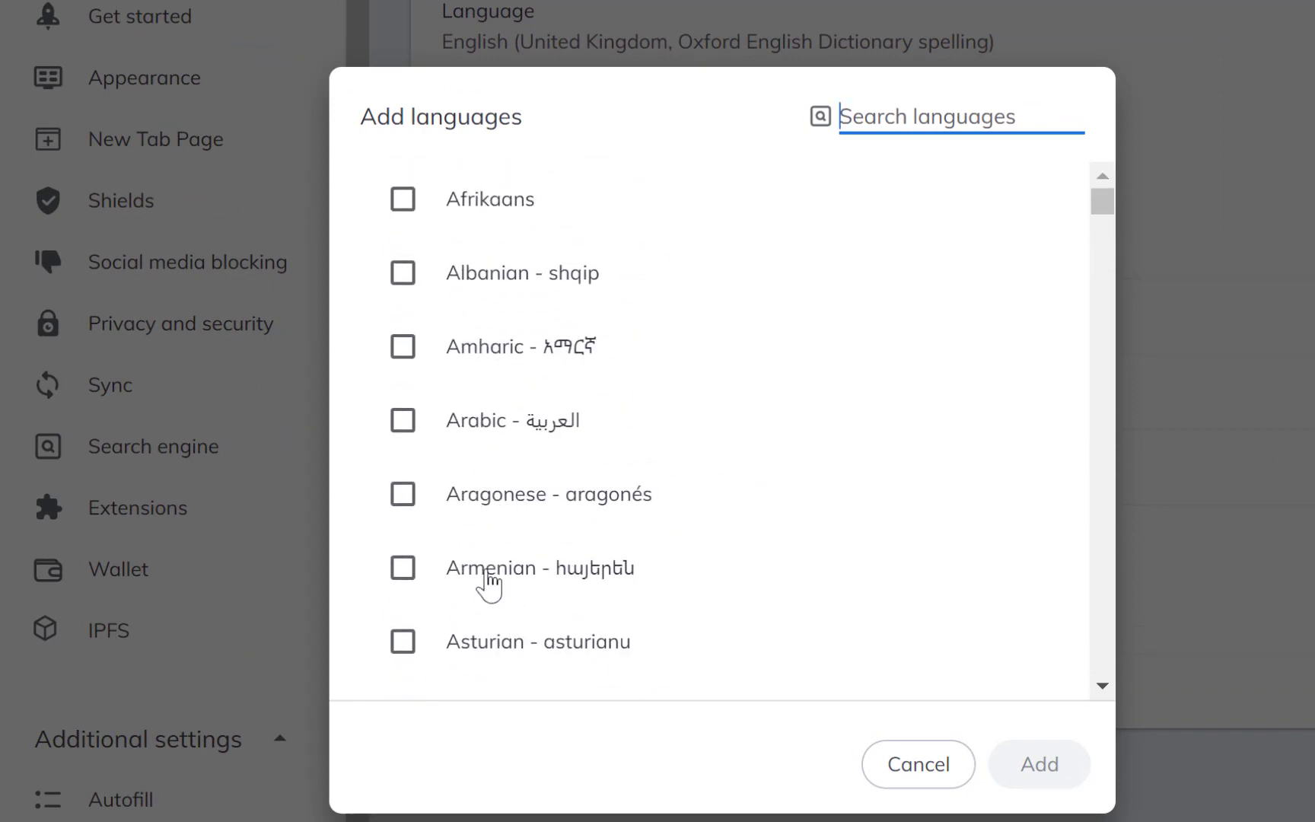
{"action": "left_click", "coordinate": [402, 421]}
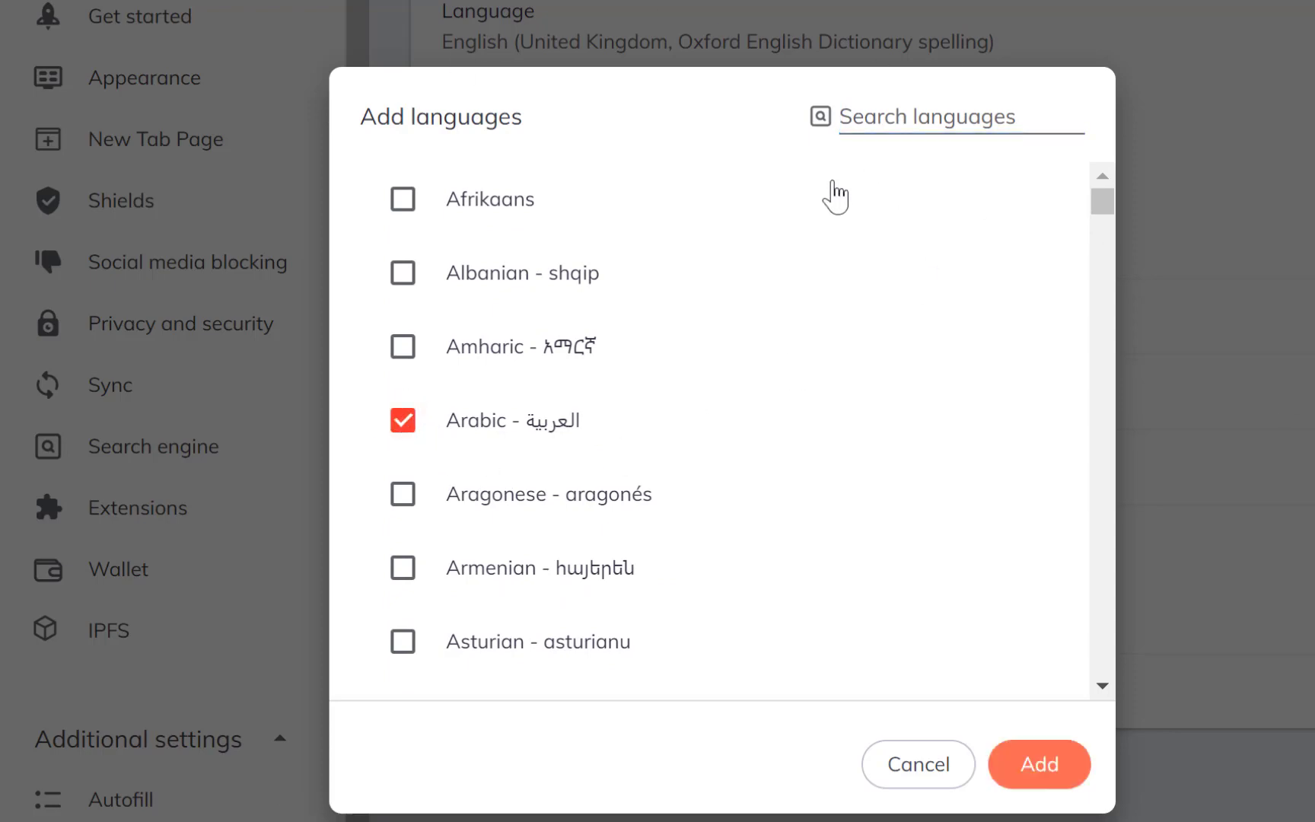
{"action": "left_click", "coordinate": [1041, 764]}
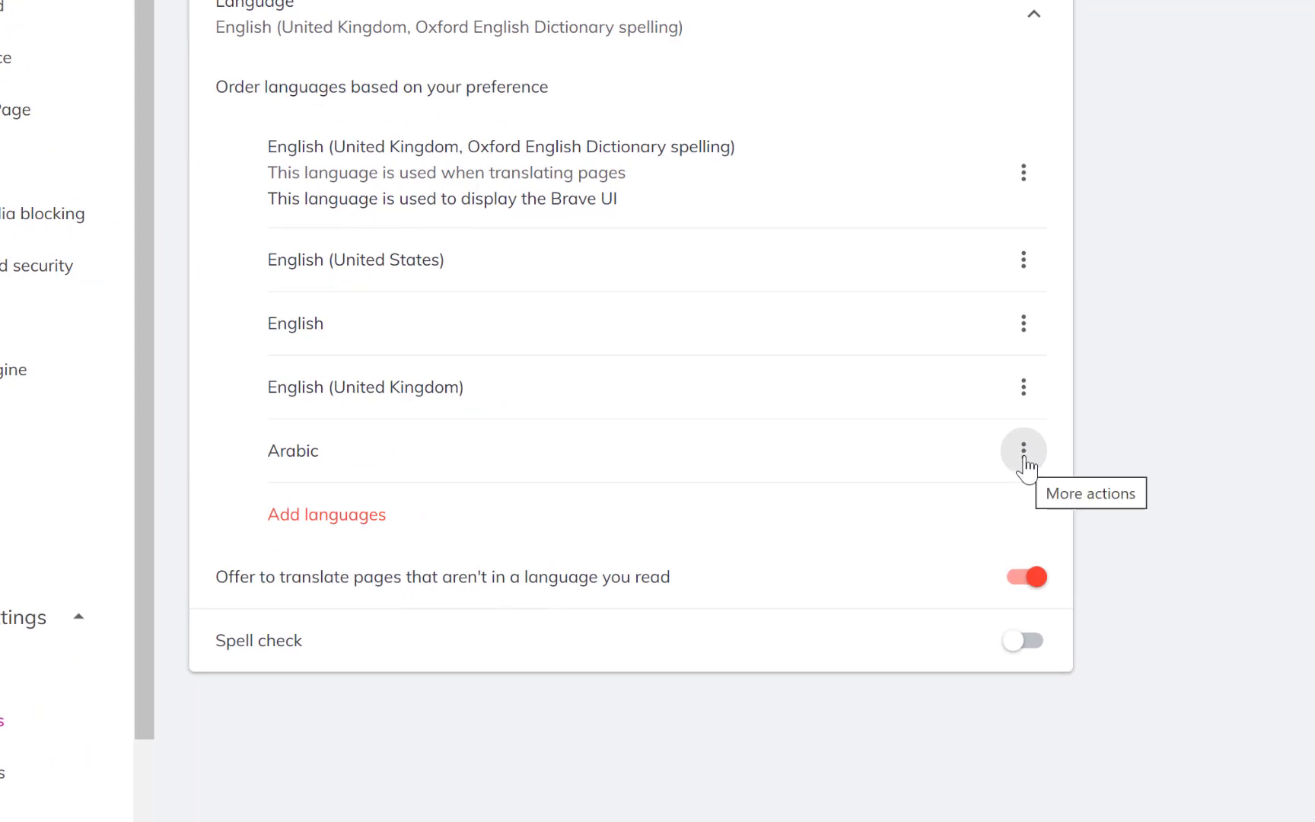
- Make Arabic Brave's display language from the Arabic row's options menu
{"action": "left_click", "coordinate": [1027, 464]}
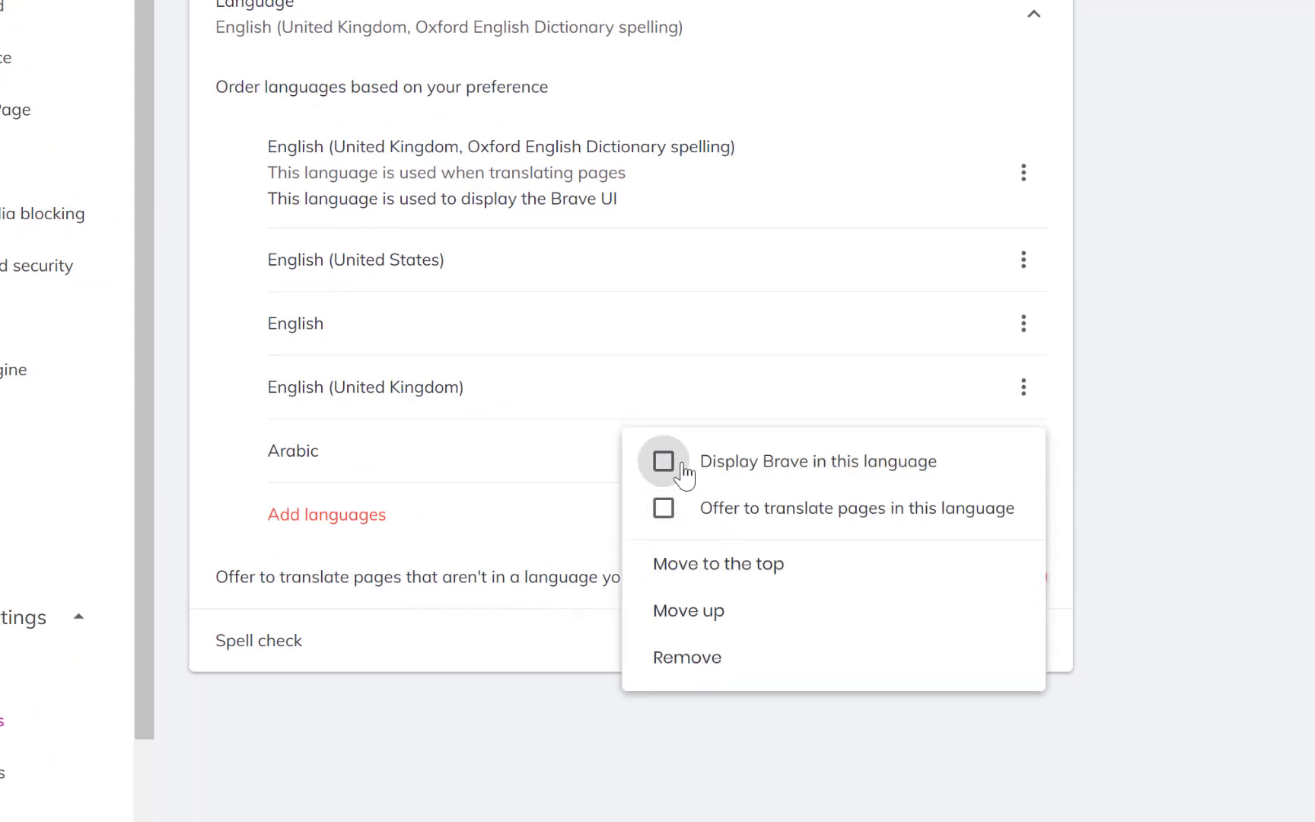
{"action": "left_click", "coordinate": [664, 462]}
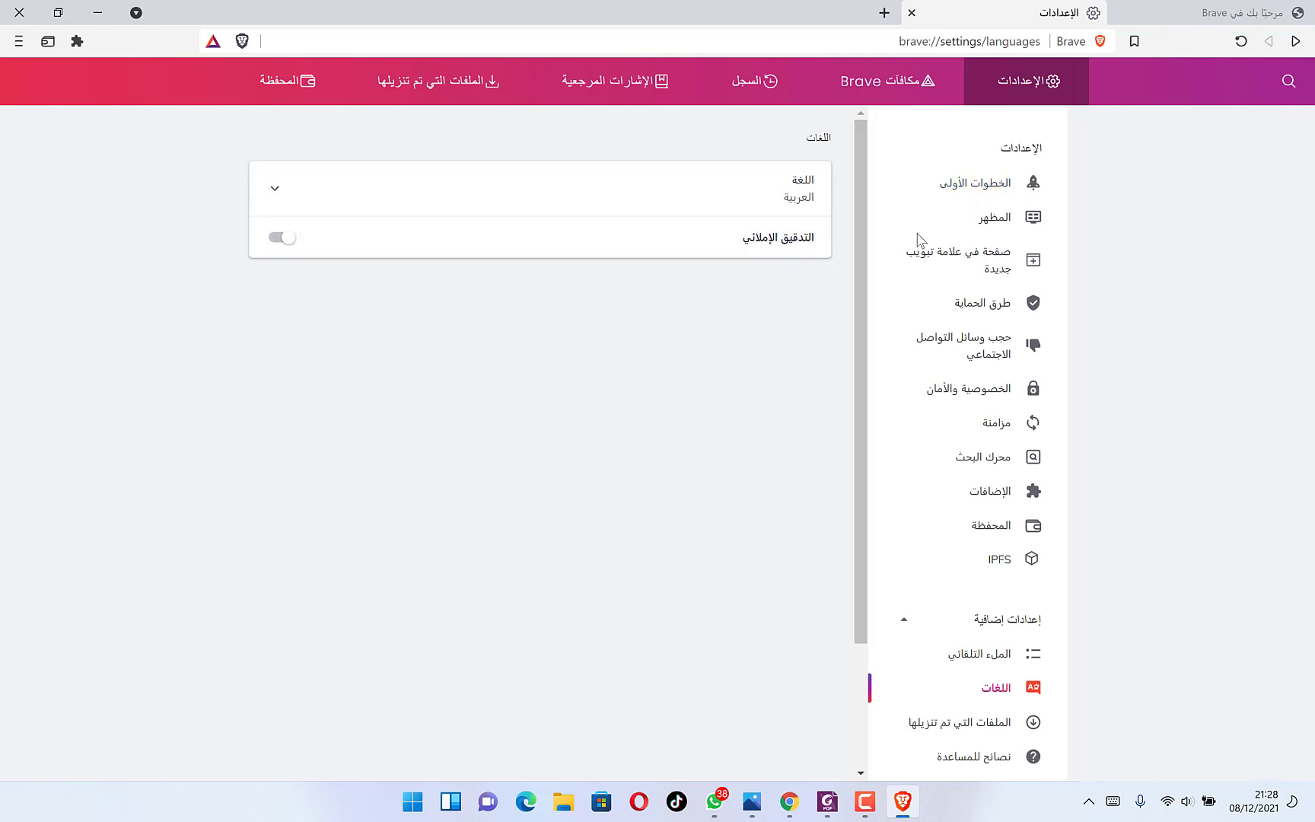
- Load google.com, which now shows with an Arabic interface
{"action": "left_click", "coordinate": [424, 39]}
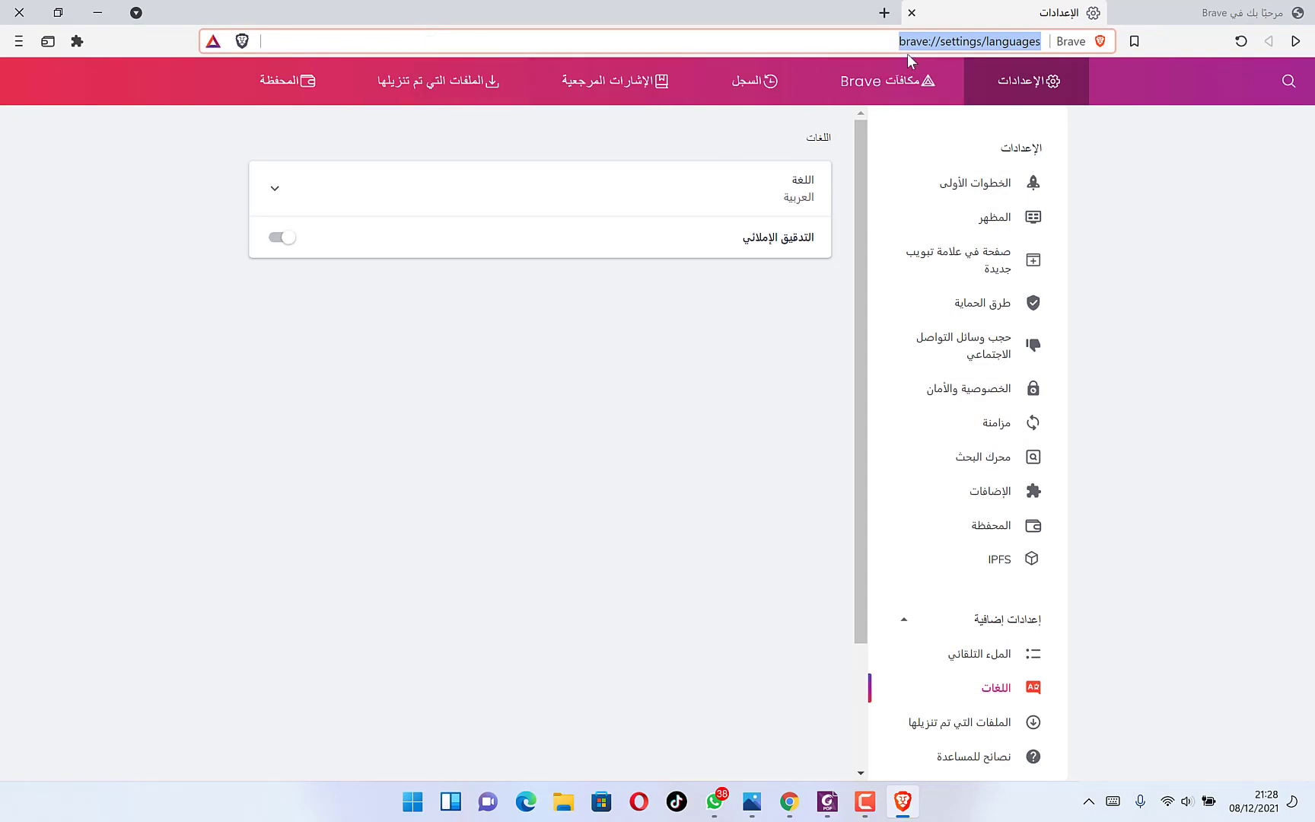
{"action": "type", "text": "google"}
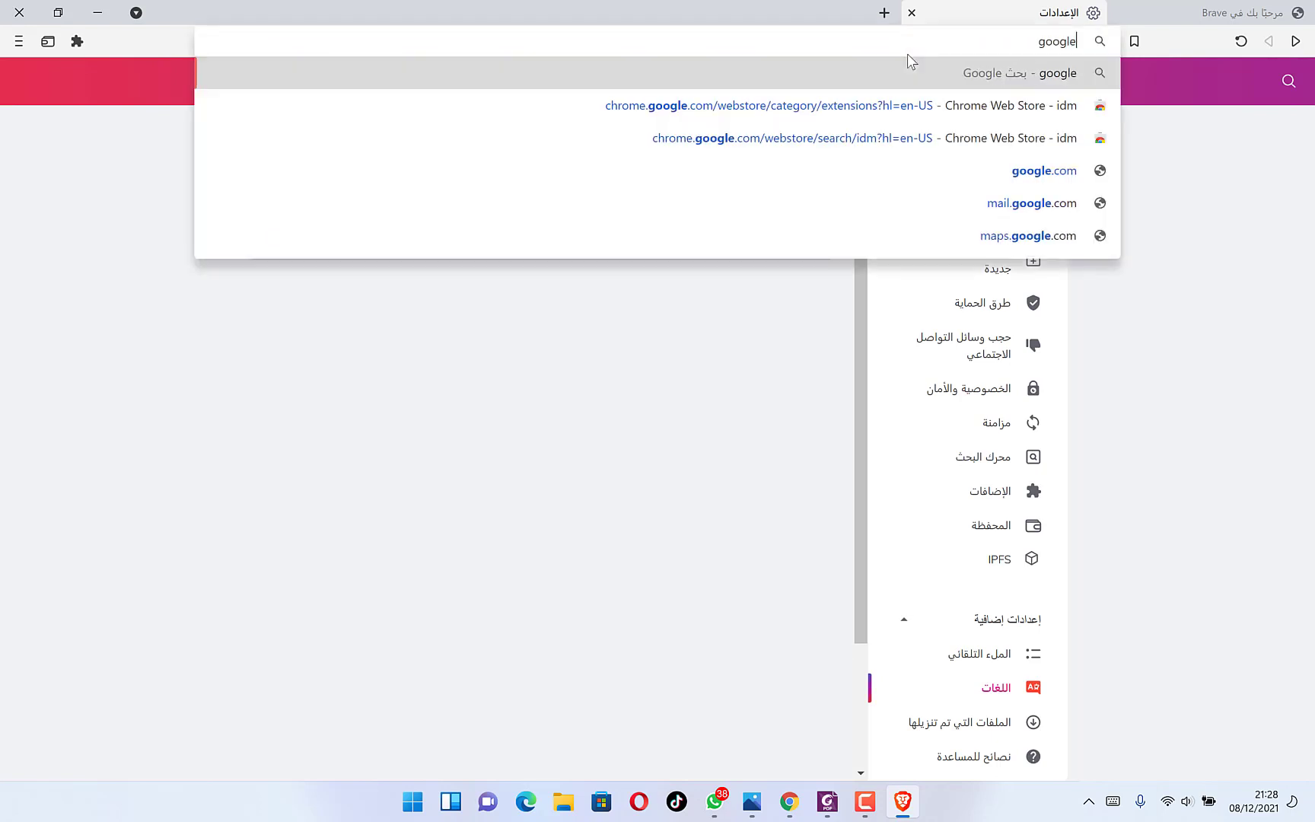
{"action": "type", "text": ".com"}
{"action": "key", "text": "Return"}
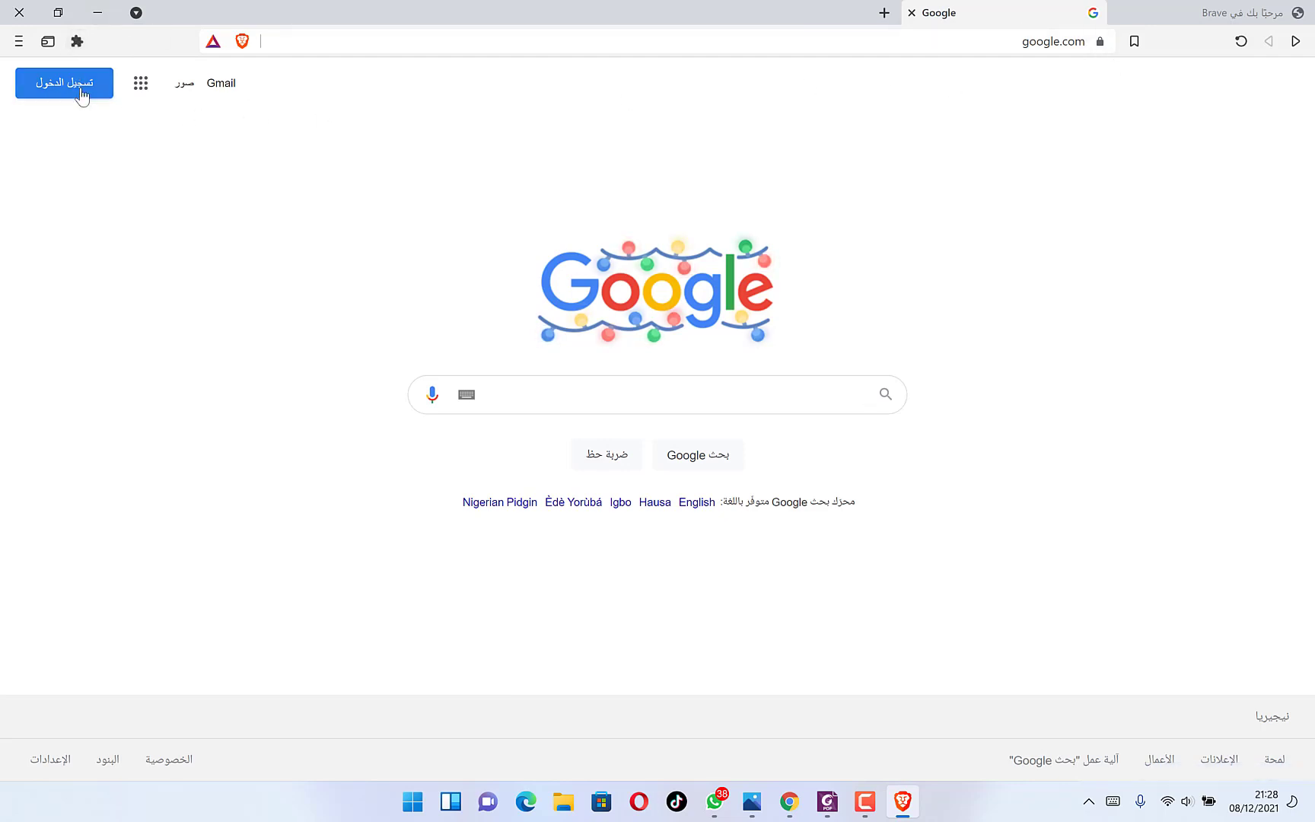
- Visit Google sign-in, then show About Brave with an update downloading at 4%
{"action": "left_click", "coordinate": [82, 90]}
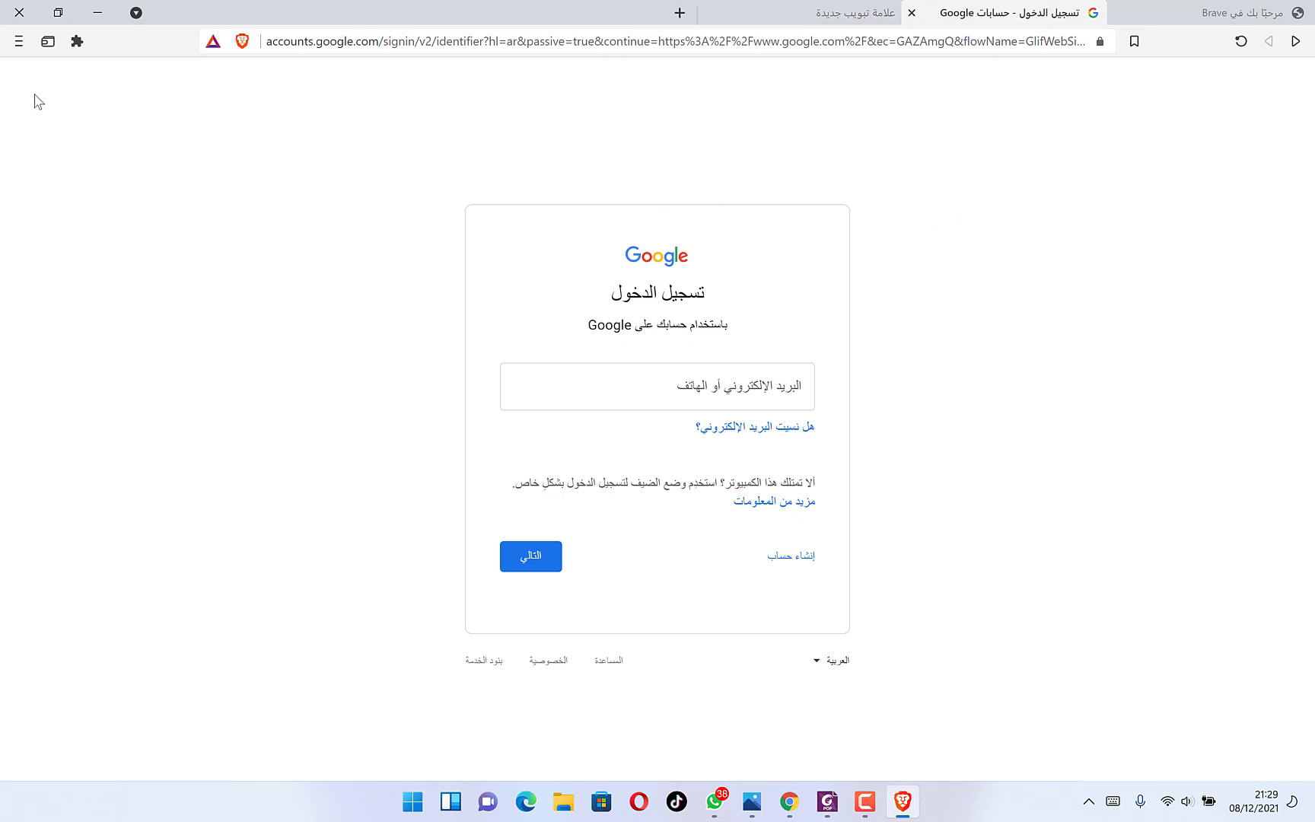
{"action": "left_click", "coordinate": [19, 41]}
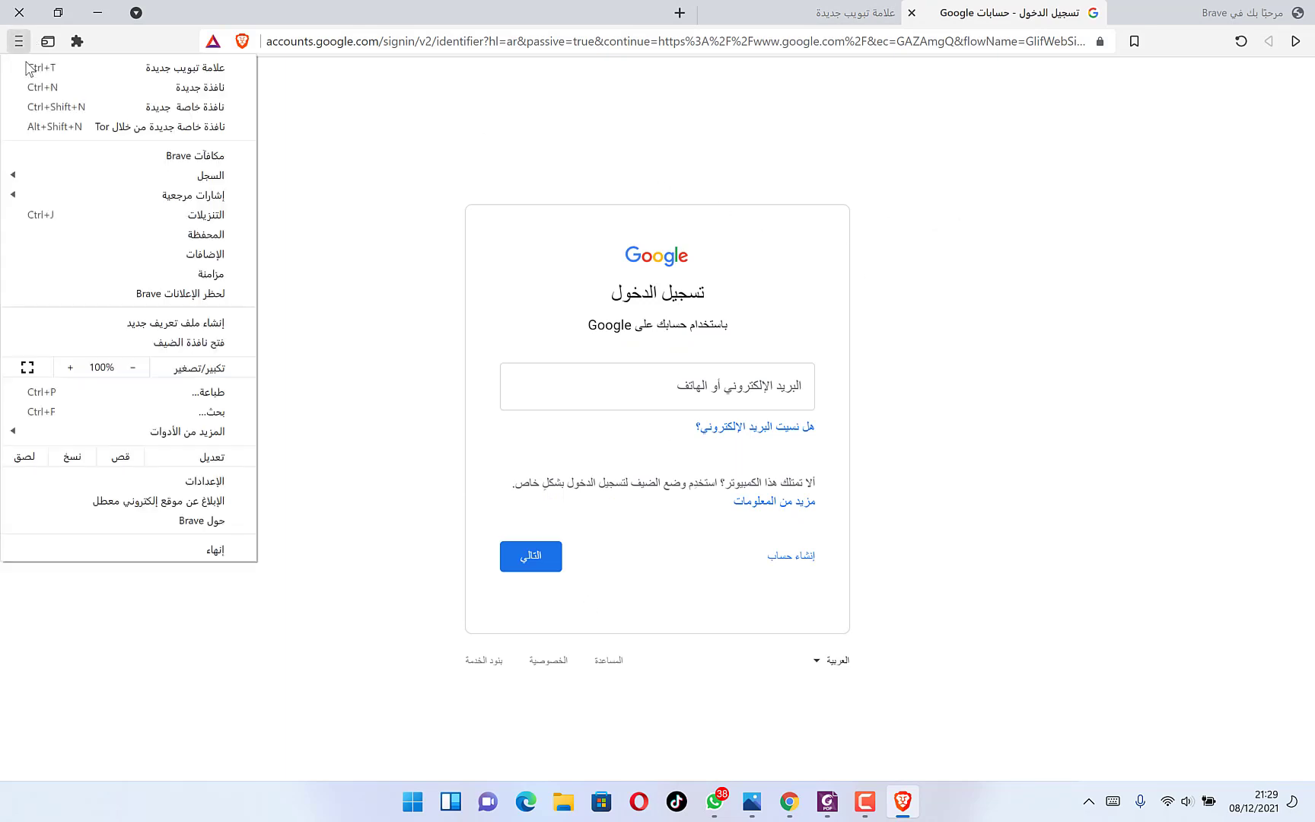
{"action": "left_click", "coordinate": [196, 522]}
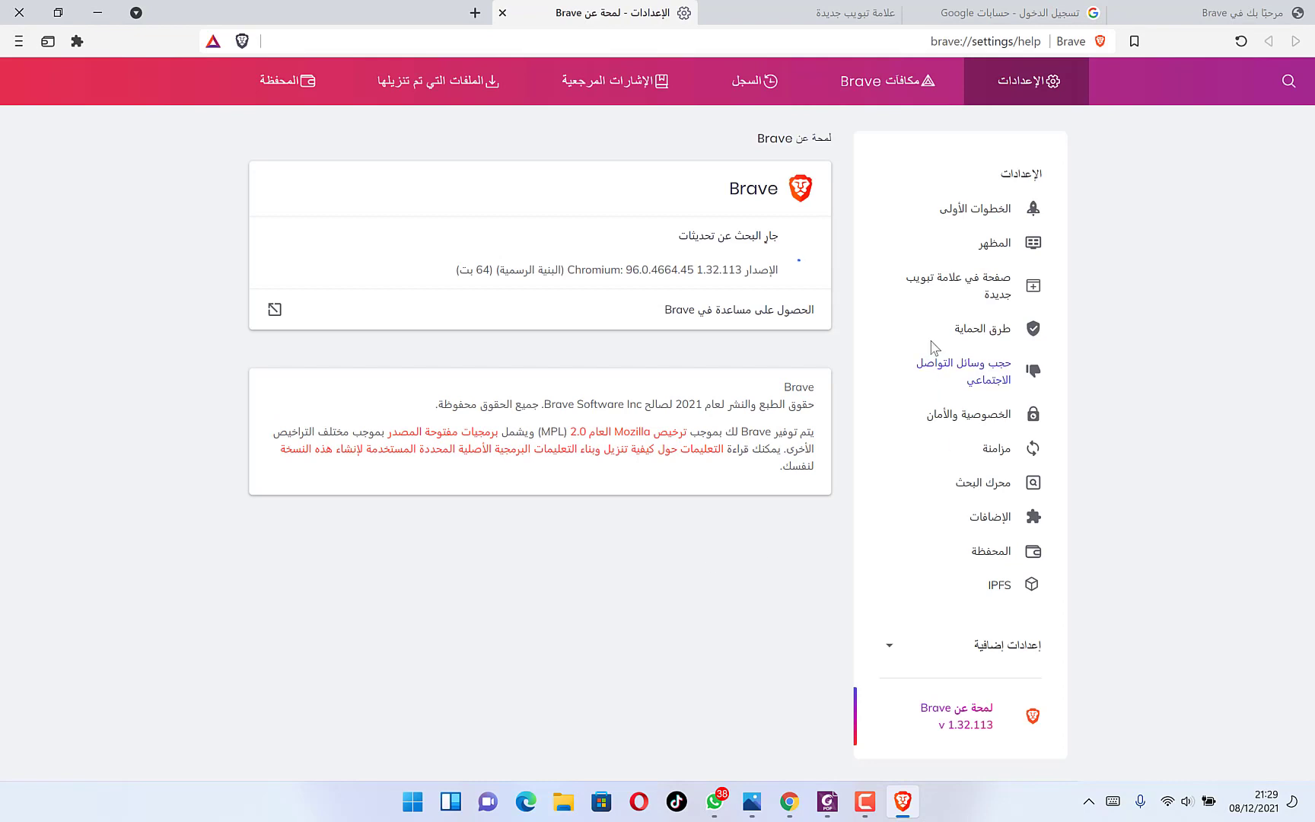
{"action": "left_click", "coordinate": [1025, 654]}
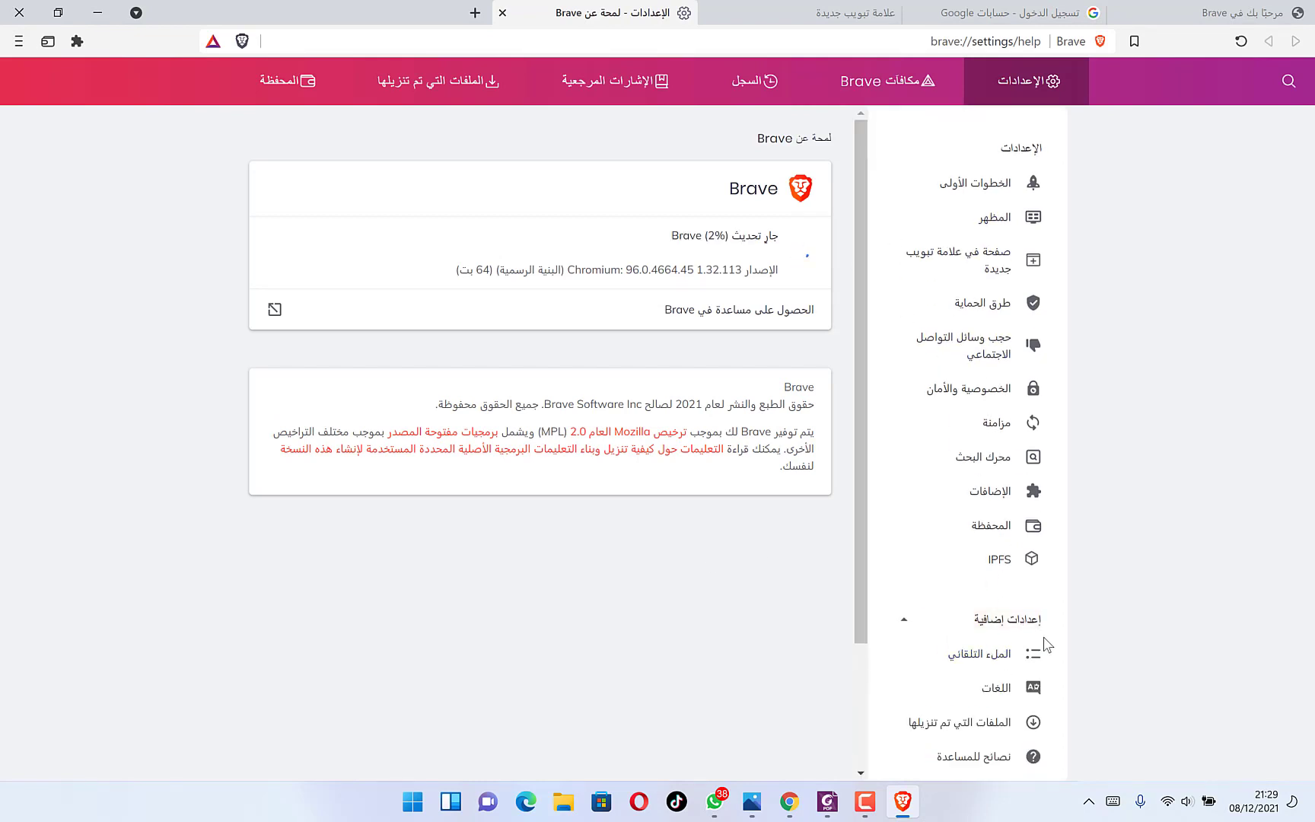
{"action": "scroll", "coordinate": [1046, 645], "scroll_direction": "down", "scroll_amount": 3}
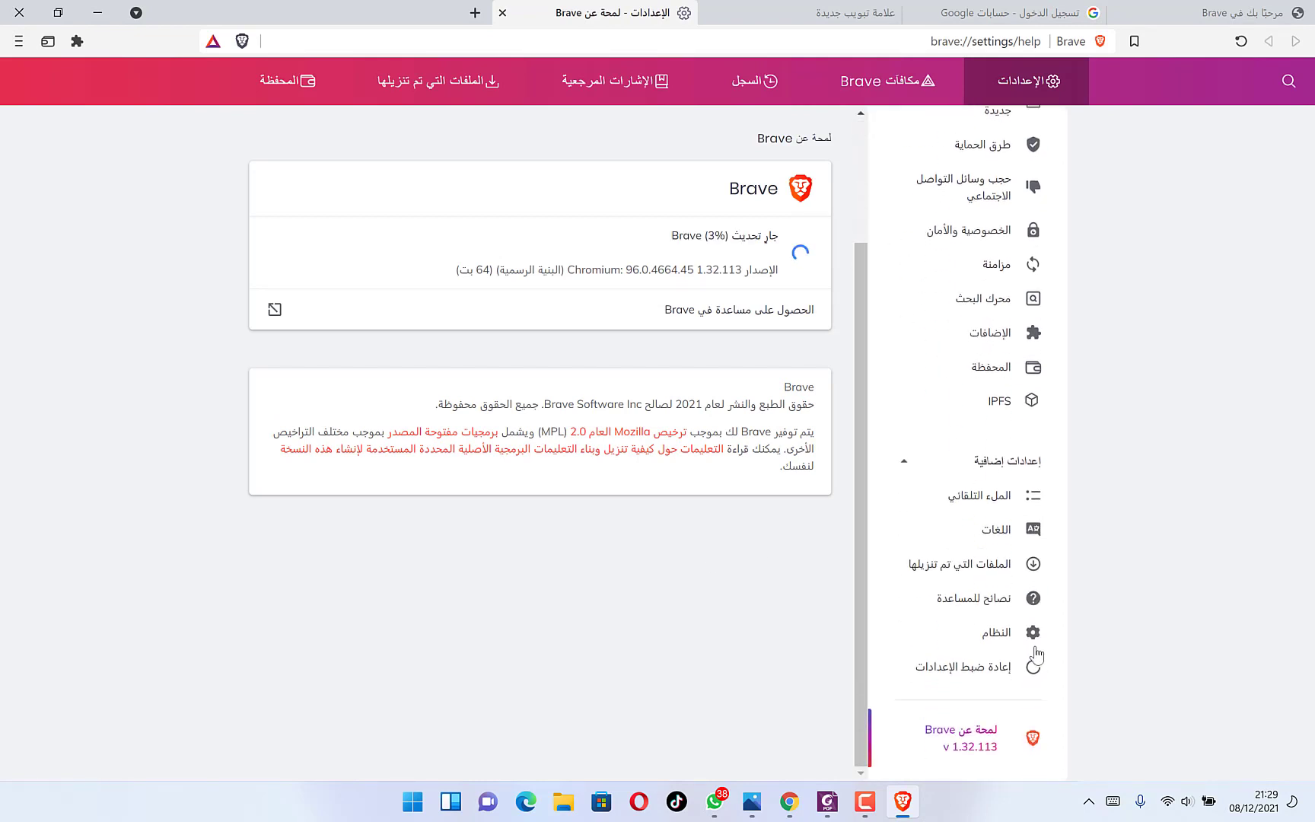
- Make English (UK, OXENDICT) Brave's display language and restart the browser
{"action": "left_click", "coordinate": [1019, 534]}
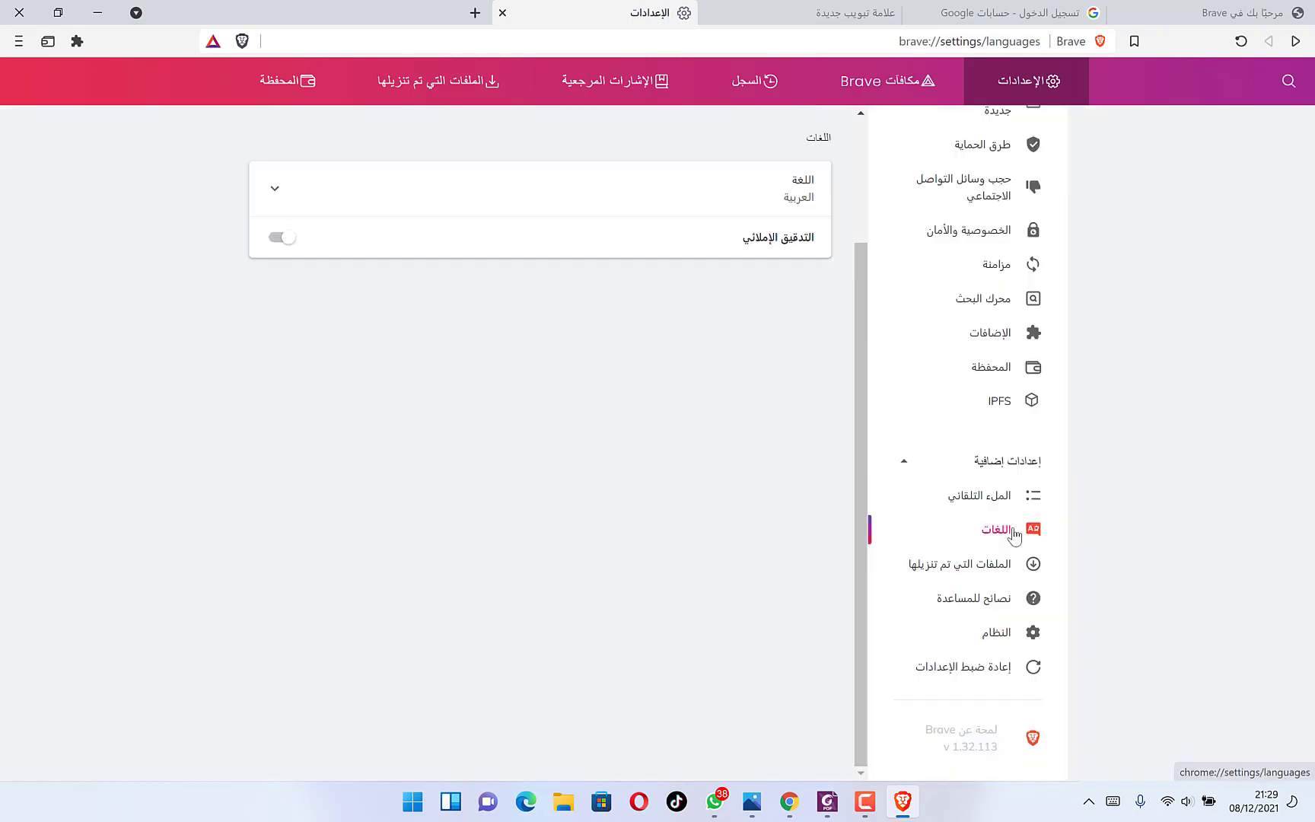
{"action": "left_click", "coordinate": [803, 200]}
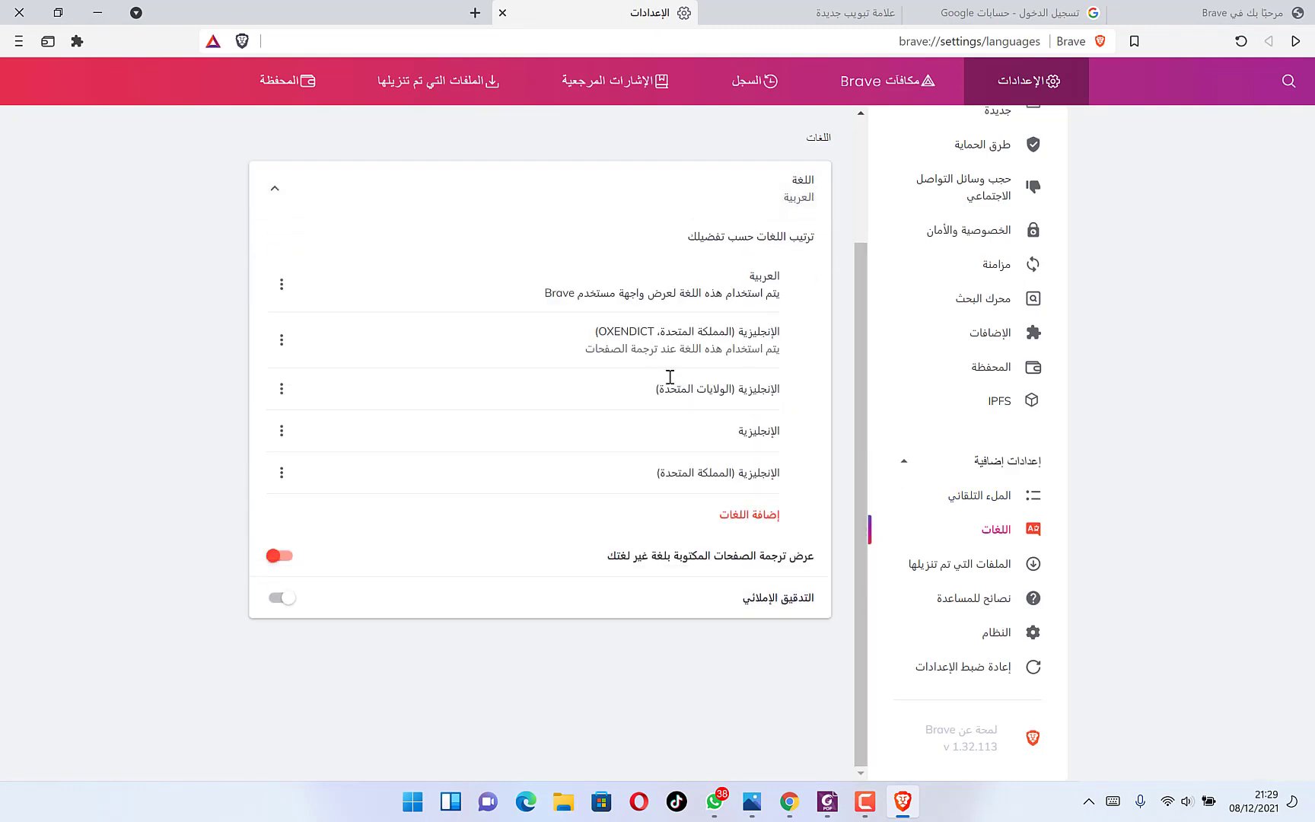
{"action": "left_click", "coordinate": [282, 339]}
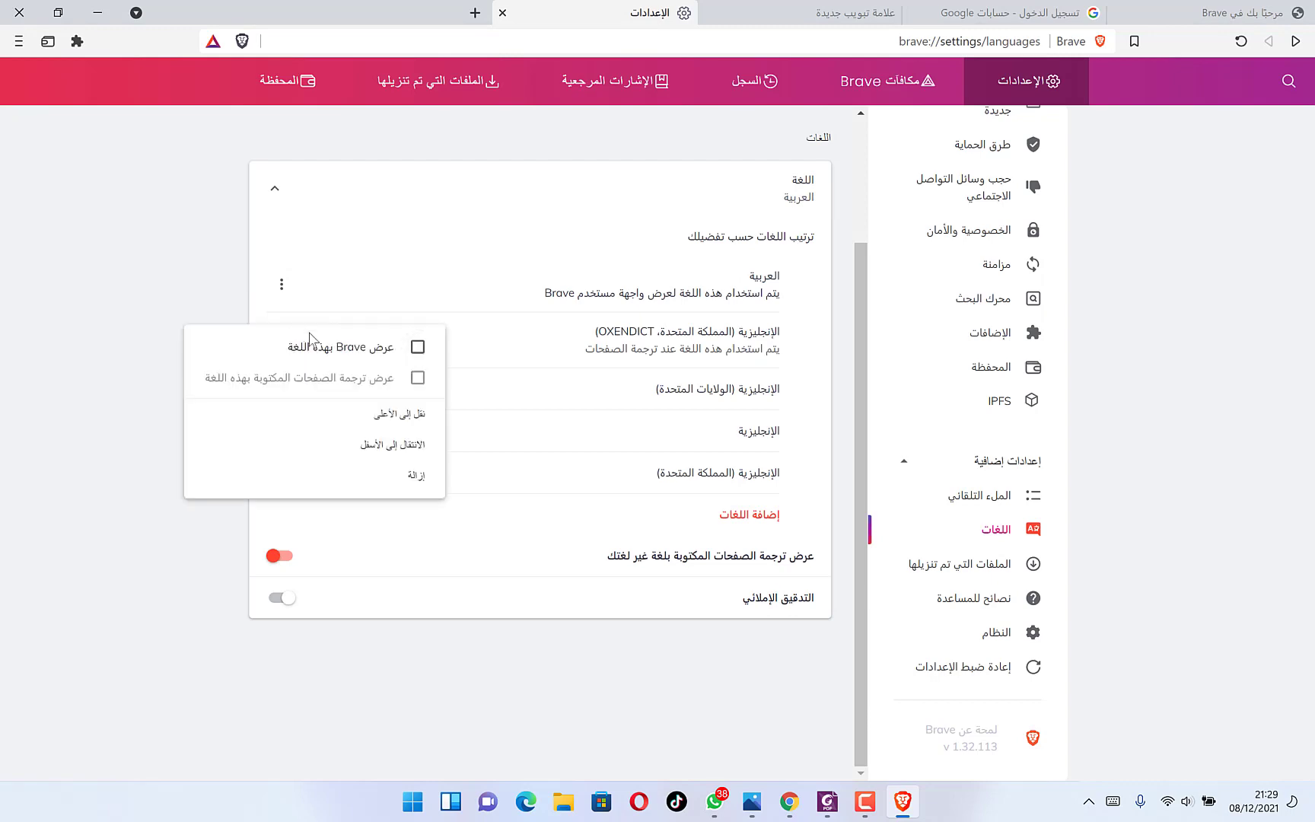
{"action": "left_click", "coordinate": [416, 348]}
{"action": "left_click", "coordinate": [346, 293]}
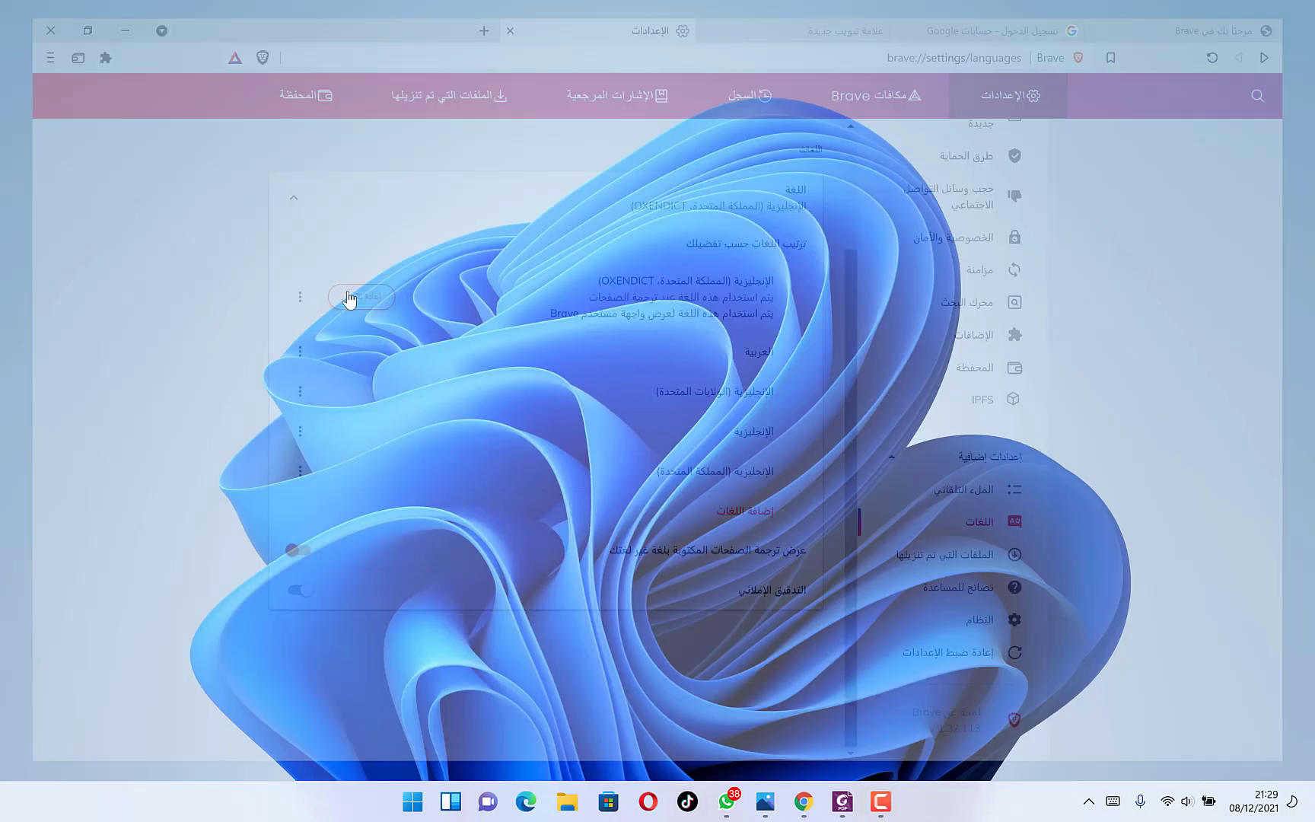